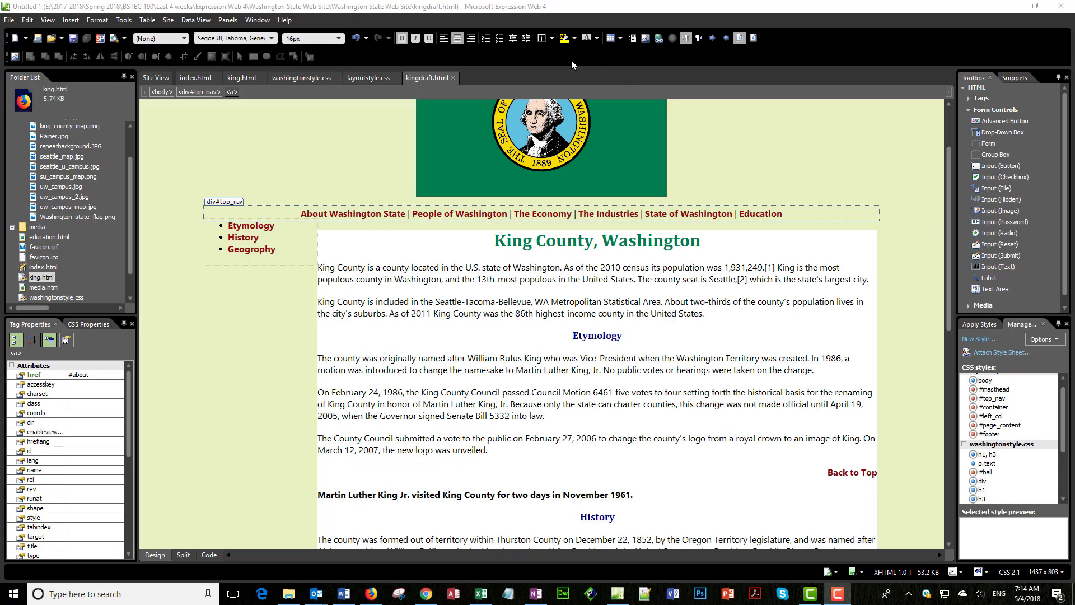
# Step: Create a new blank HTML page and save it as feedback.html in the Washington State Web Site folder
pyautogui.click(16, 39)
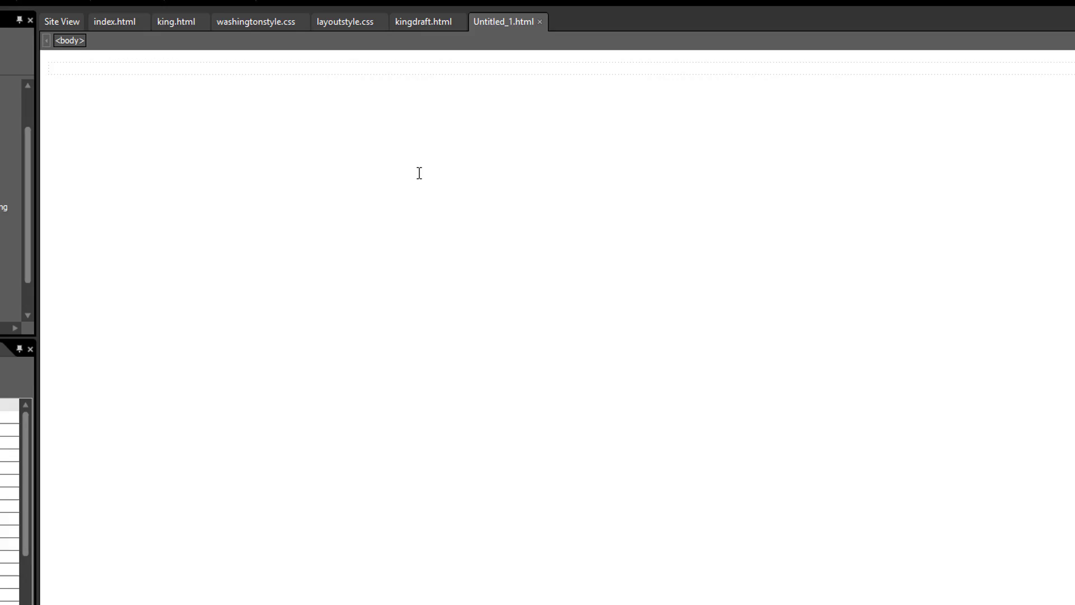
pyautogui.hotkey('ctrl', 's')
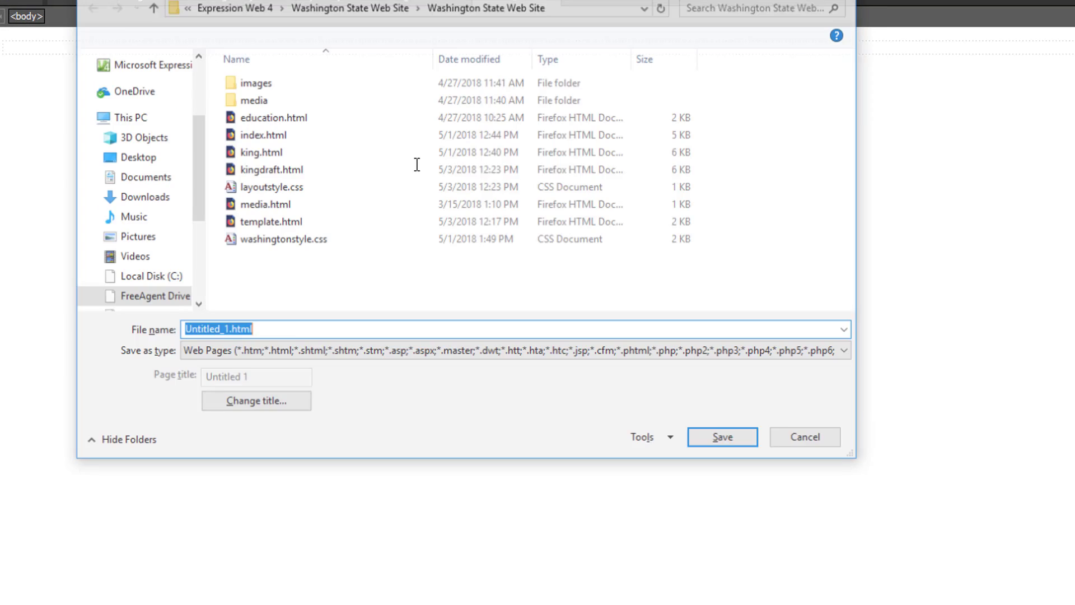
pyautogui.write('fe')
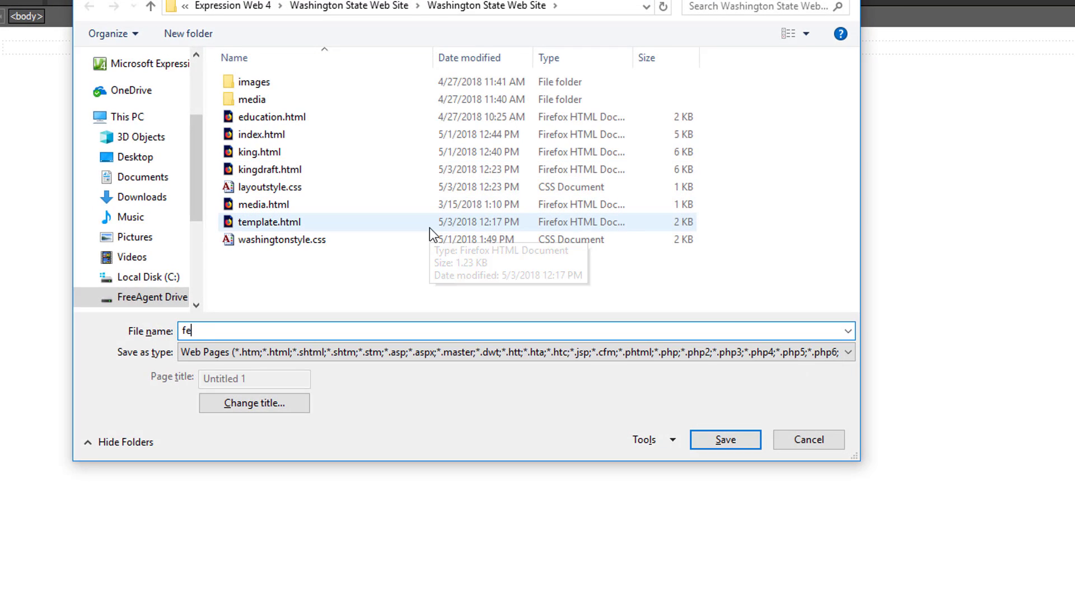
pyautogui.write('edback.html')
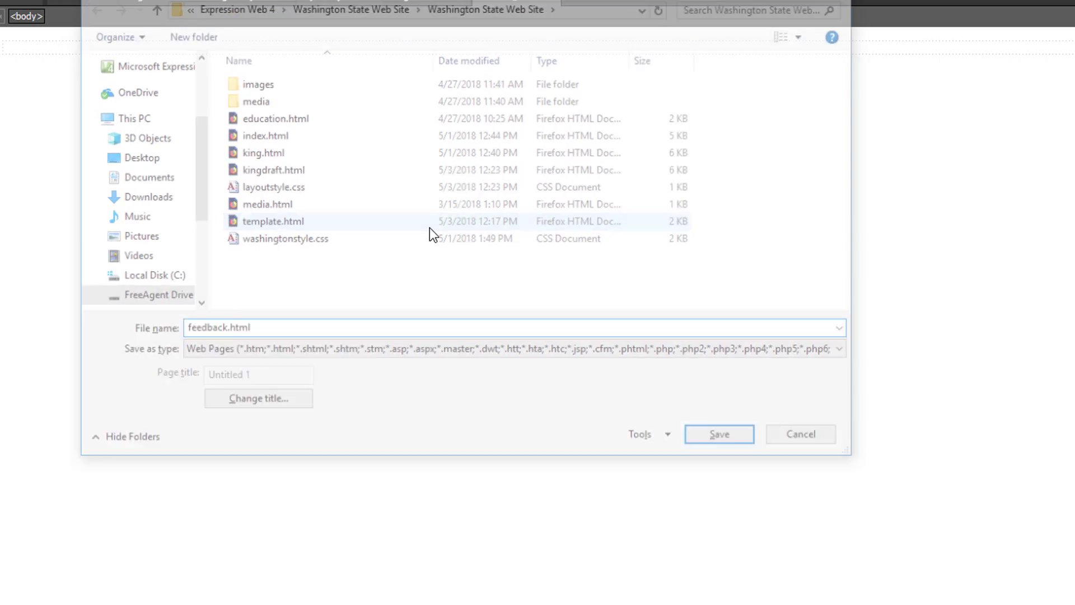
pyautogui.press('Return')
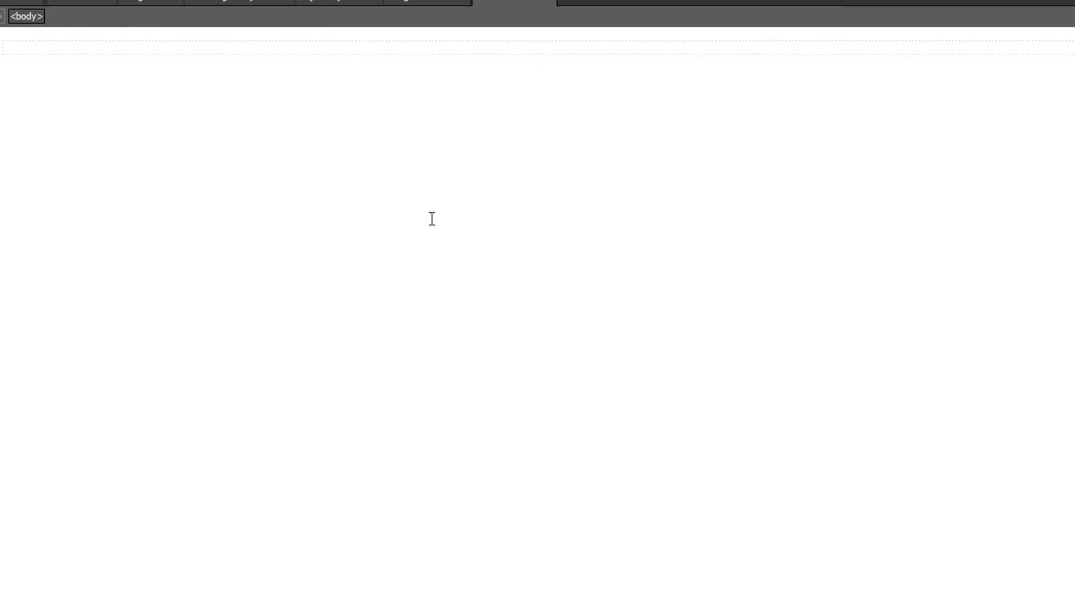
# Step: Set the title of the new page to "Feedback Form" in its page properties
pyautogui.rightClick(432, 218)
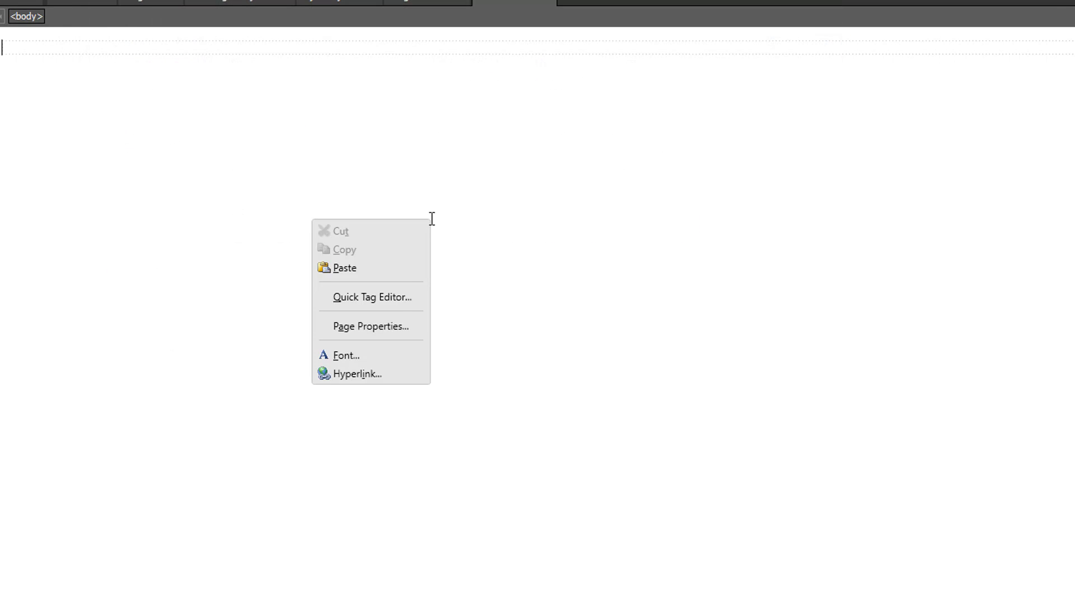
pyautogui.click(378, 328)
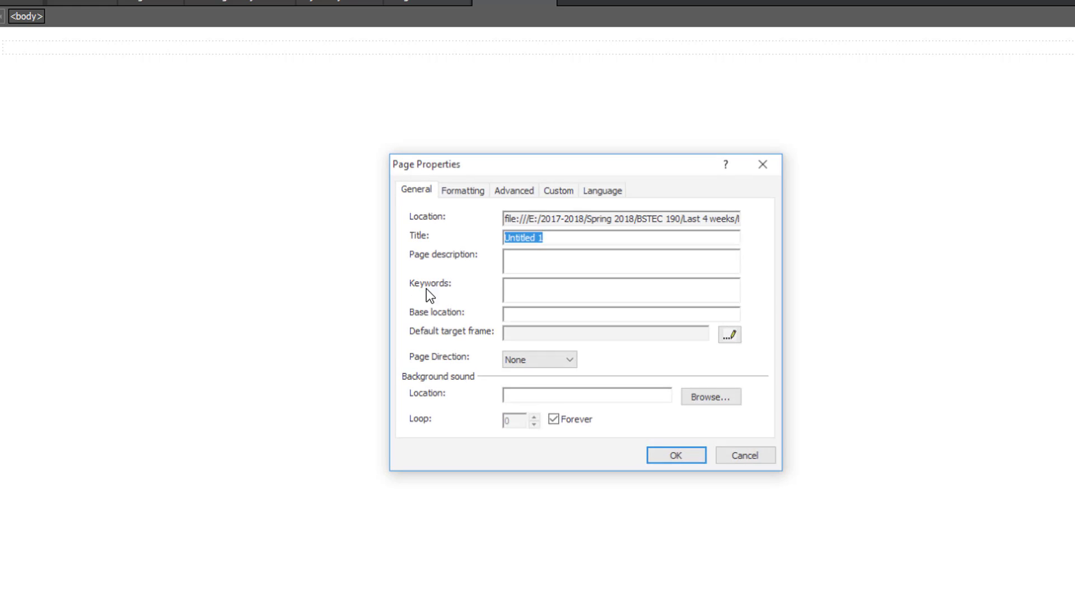
pyautogui.write('Feedback Fr')
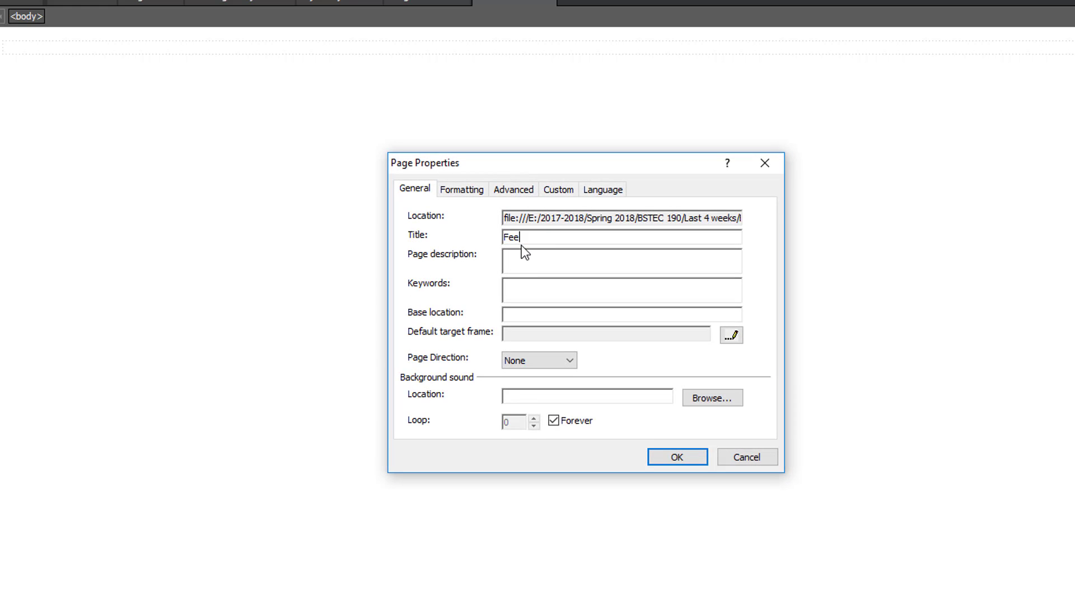
pyautogui.write('om')
pyautogui.press('BackSpace')
pyautogui.press('BackSpace')
pyautogui.press('BackSpace')
pyautogui.write('orm')
pyautogui.click(693, 459)
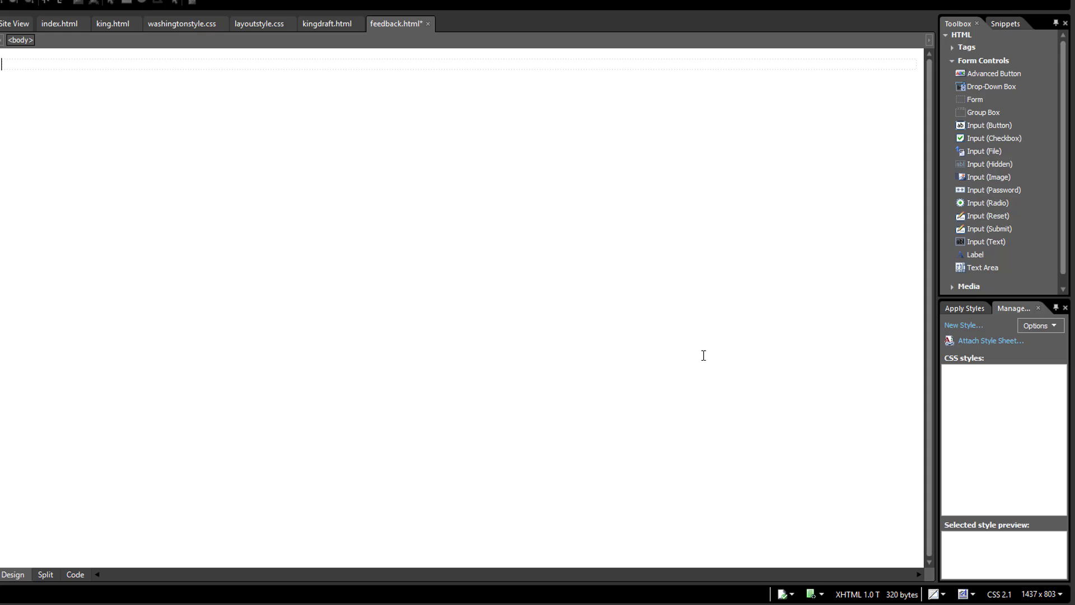
# Step: Attach the washingtonstyle.css style sheet from the site's root folder to the current page as a link
pyautogui.click(987, 342)
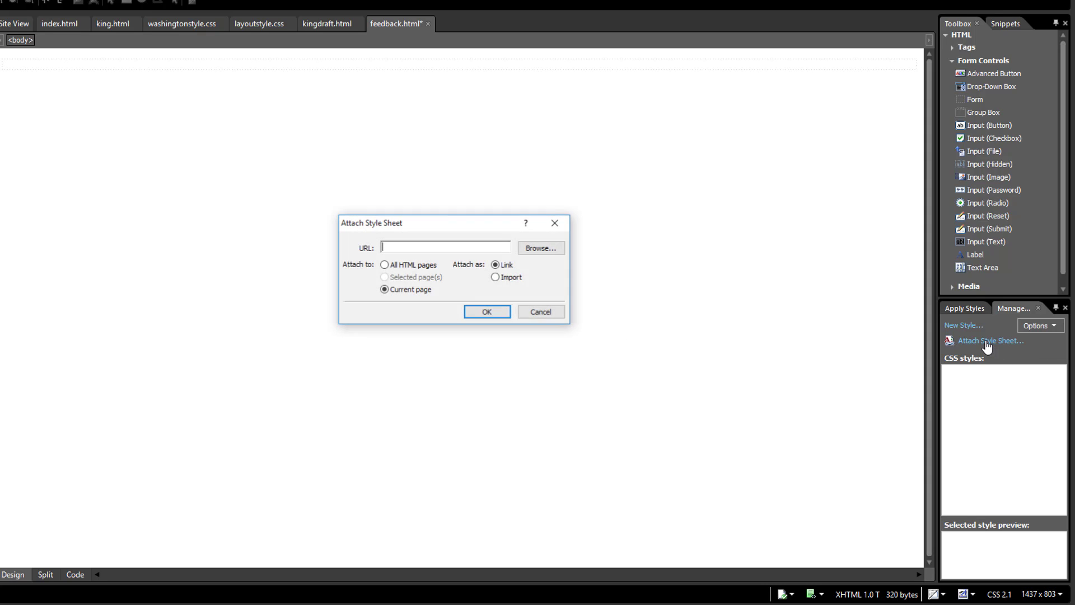
pyautogui.click(540, 249)
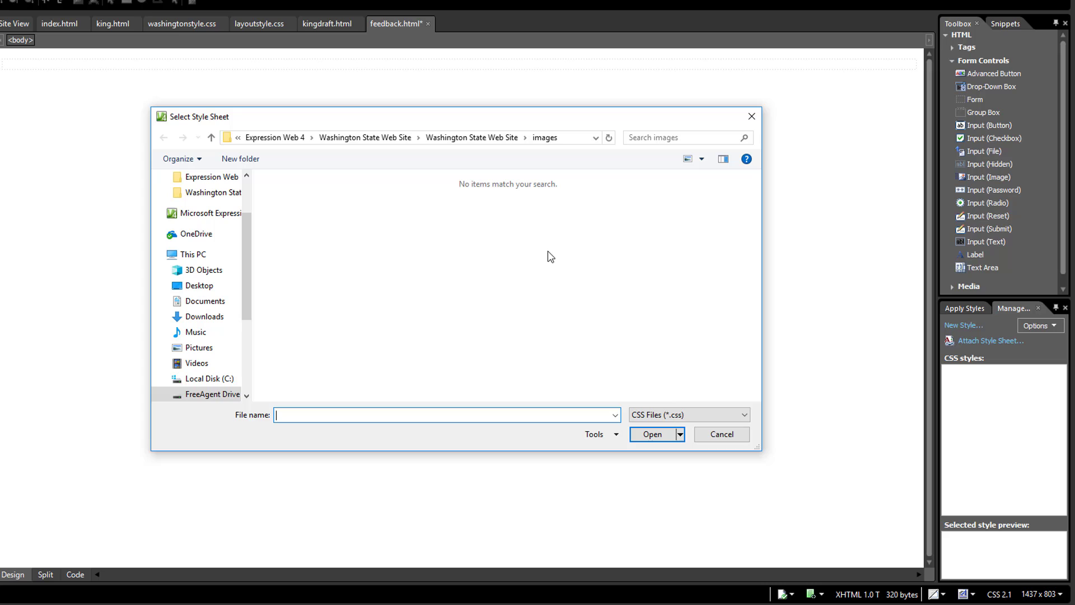
pyautogui.click(483, 138)
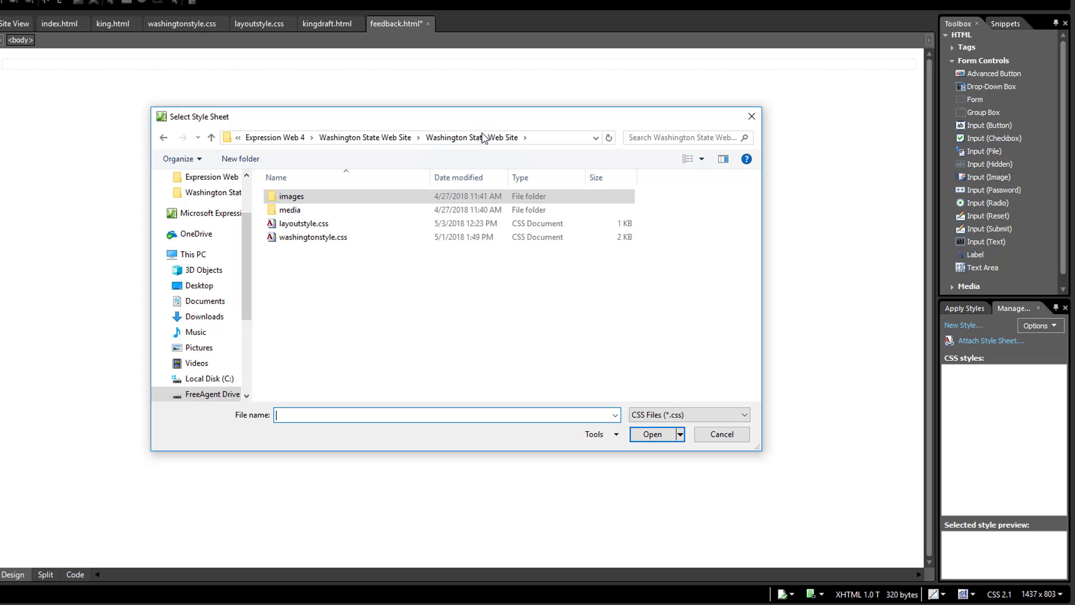
pyautogui.click(334, 242)
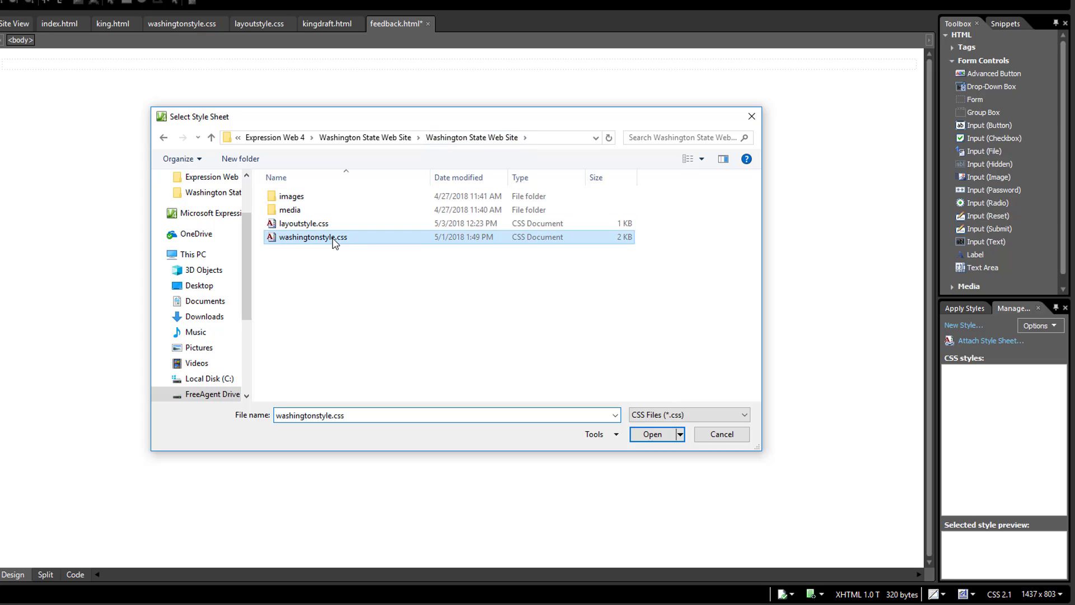
pyautogui.click(652, 436)
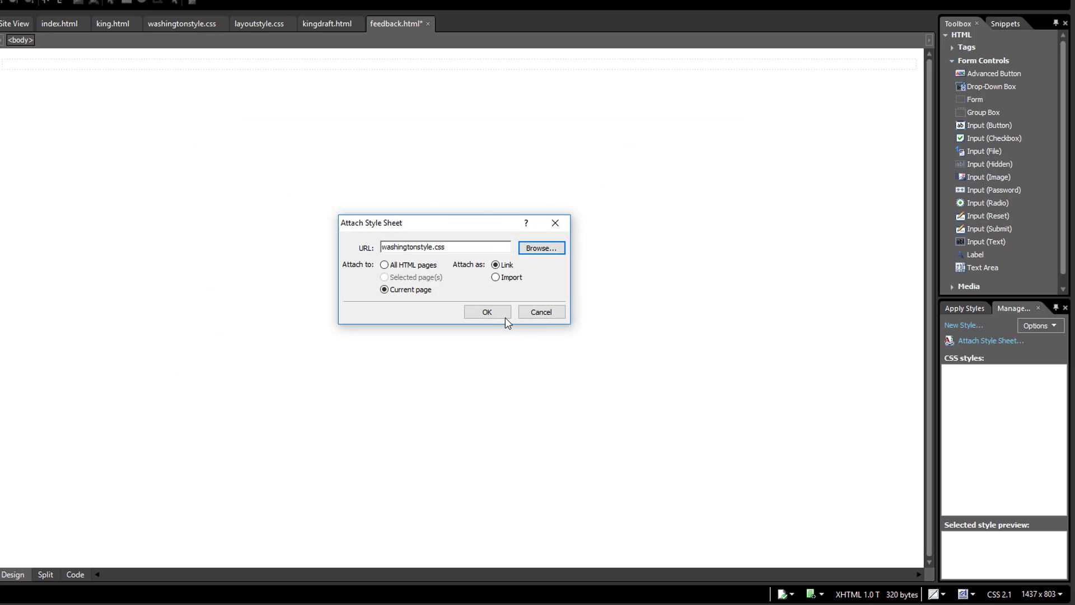
pyautogui.click(487, 312)
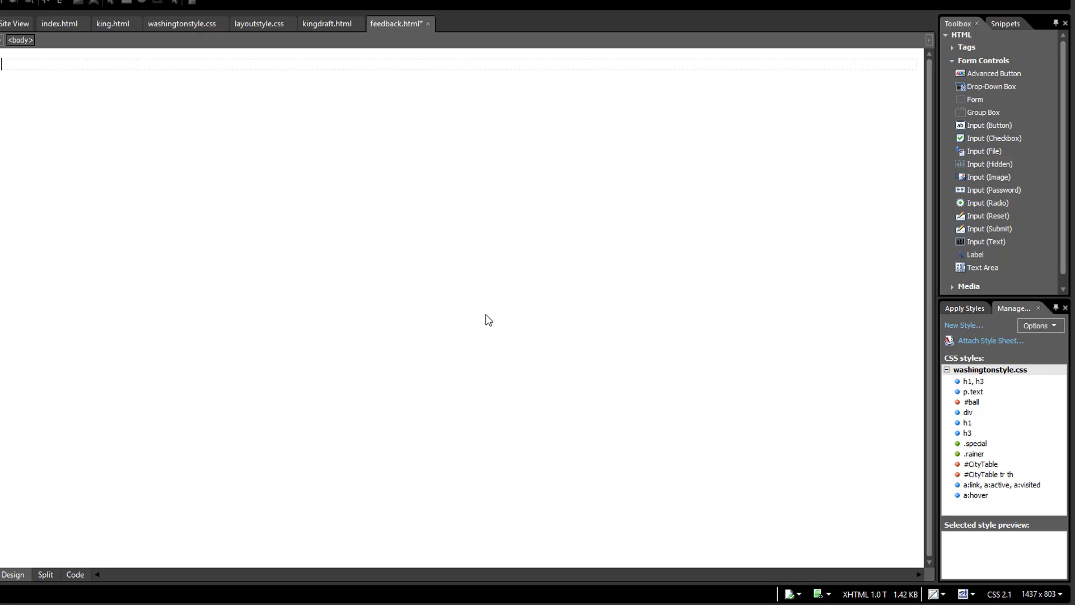
# Step: Enter the line "WA State Appreciate your Feedback" at the start of the page and begin a new paragraph below it
pyautogui.write('Wa')
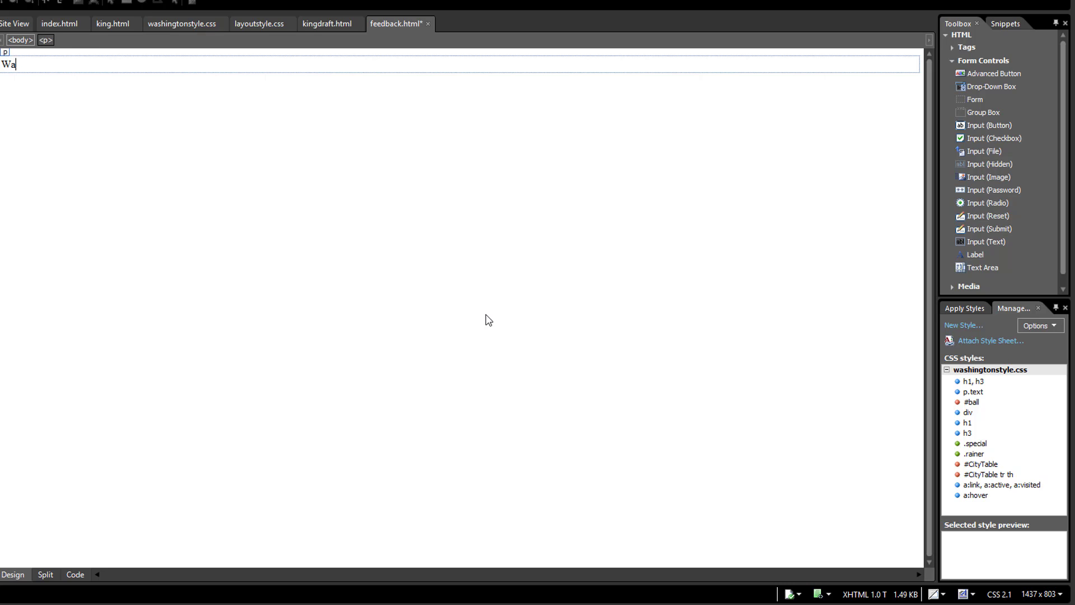
pyautogui.press('BackSpace')
pyautogui.write('A State Appreciate y')
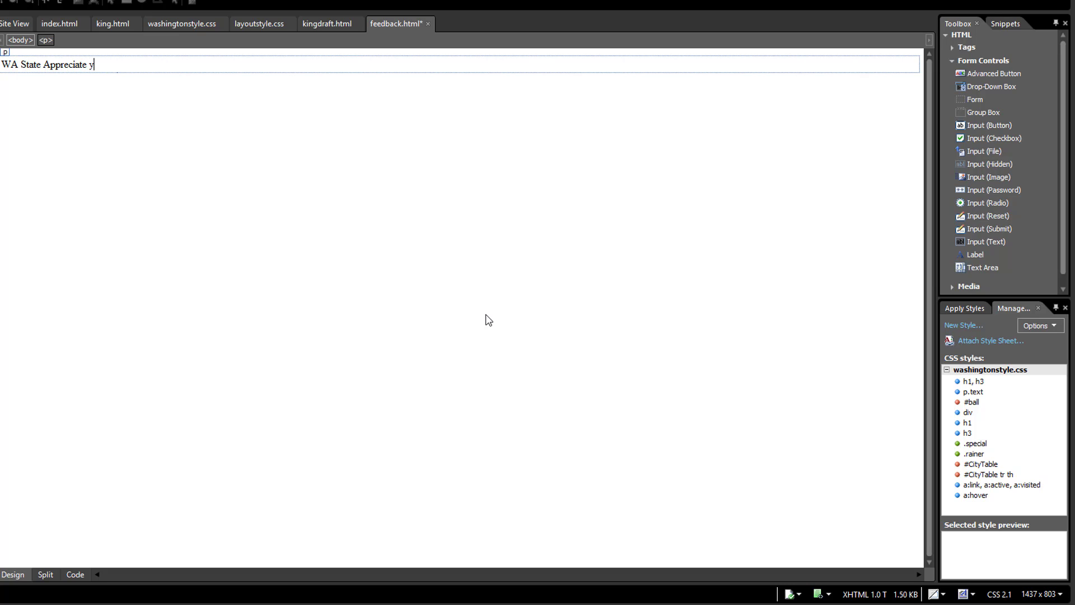
pyautogui.write('our Feedback')
pyautogui.press('Return')
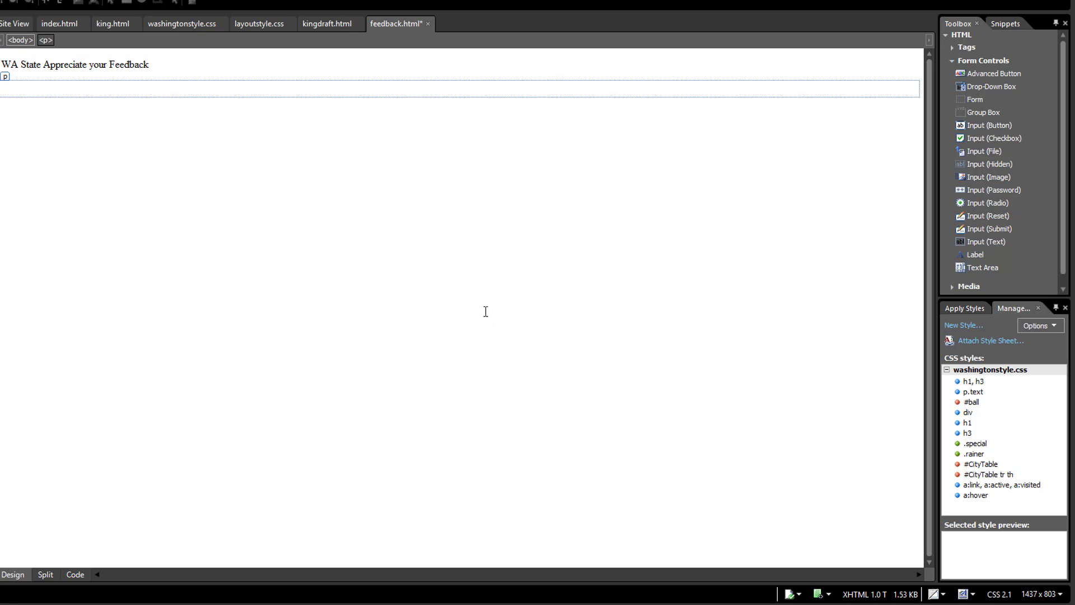
# Step: Format the line "WA State Appreciate your Feedback" as a Heading 1
pyautogui.click(114, 64)
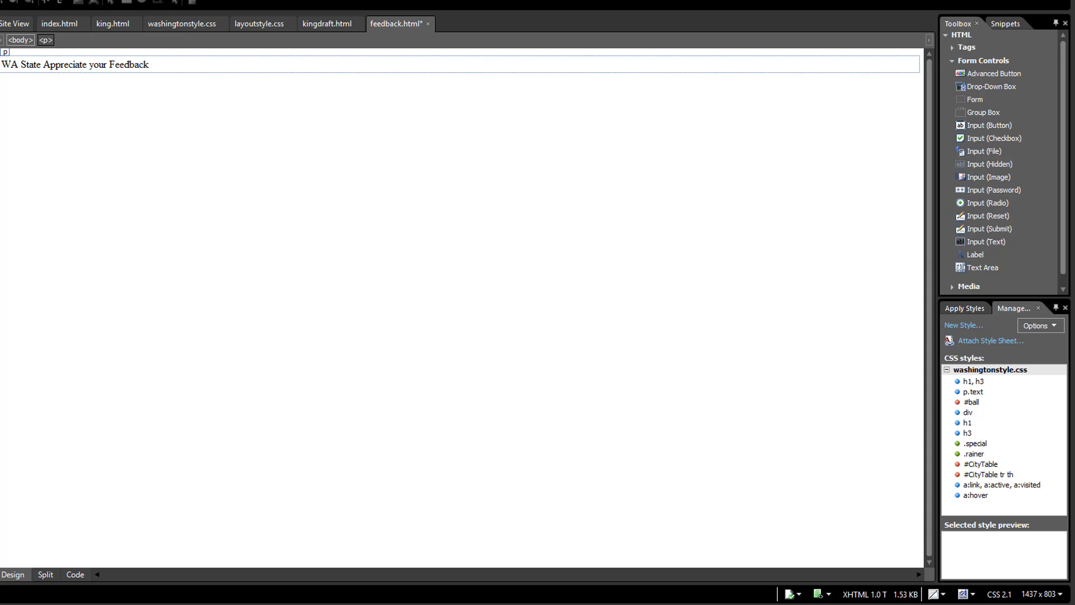
pyautogui.click(11, 3)
pyautogui.click(10, 18)
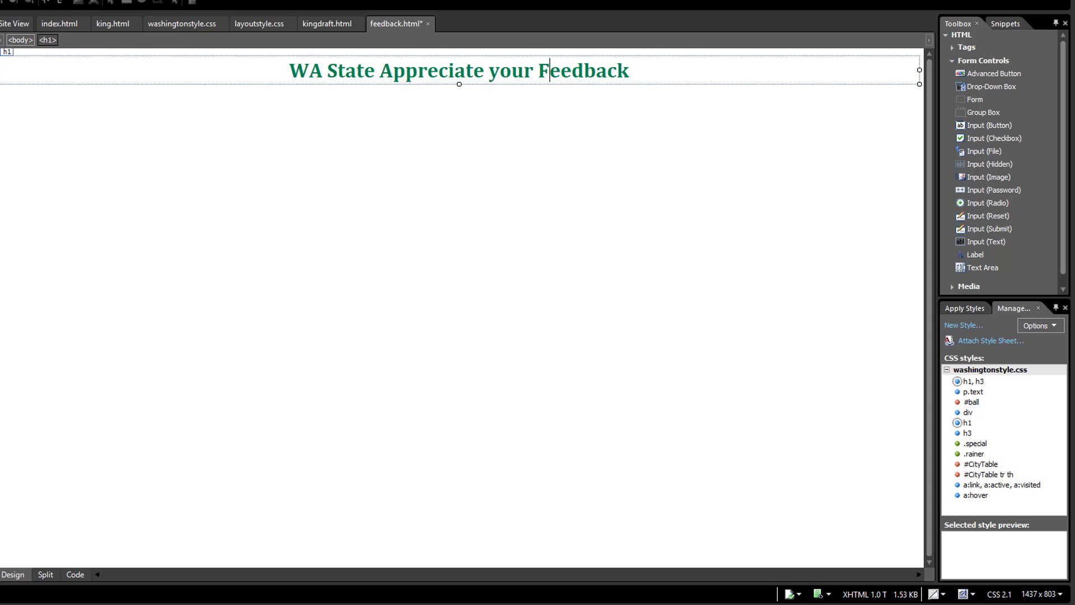
# Step: Insert a table with 9 rows and 3 columns below the heading, center aligned and 600 pixels wide
pyautogui.click(48, 124)
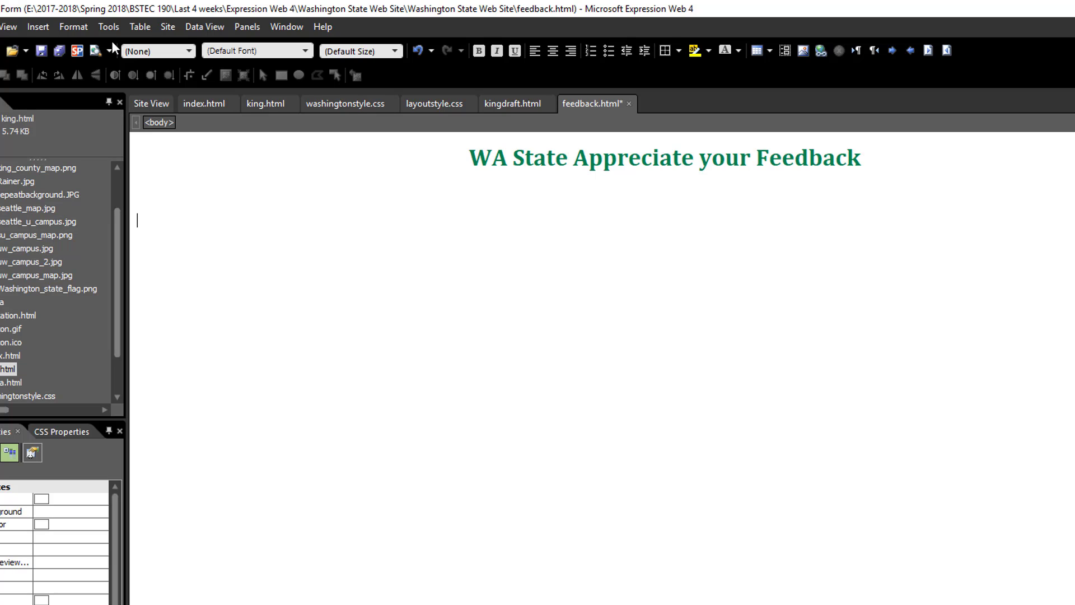
pyautogui.click(139, 31)
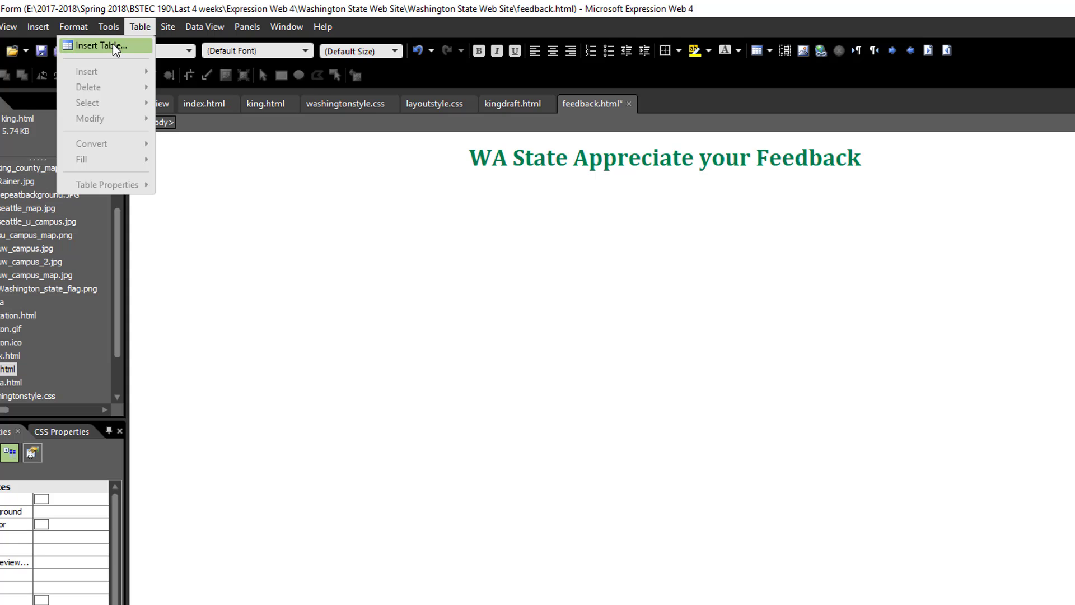
pyautogui.click(121, 42)
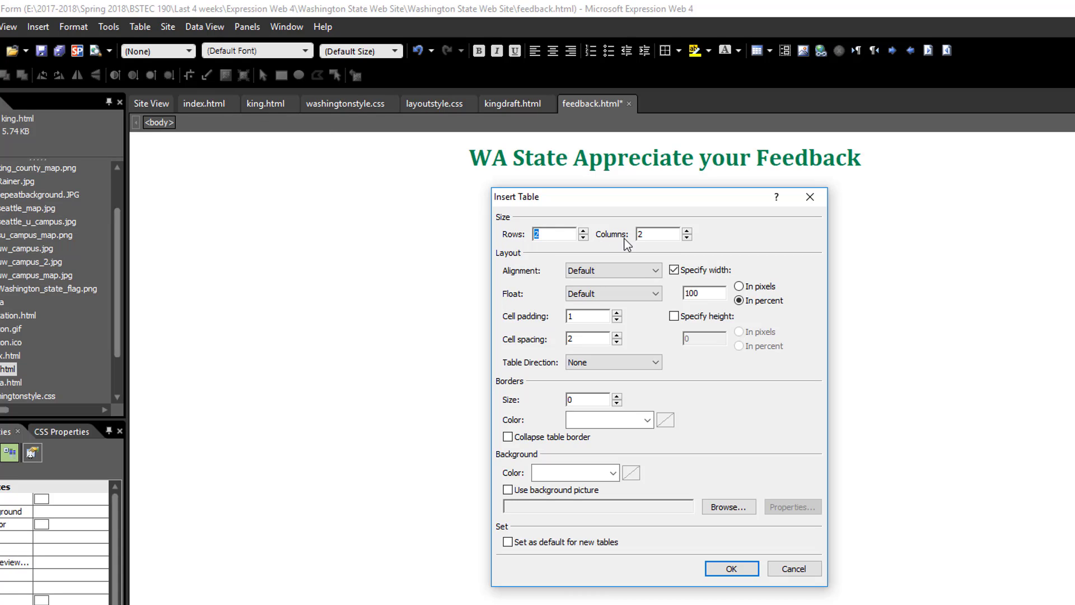
pyautogui.write('9')
pyautogui.doubleClick(636, 234)
pyautogui.write('3')
pyautogui.click(617, 269)
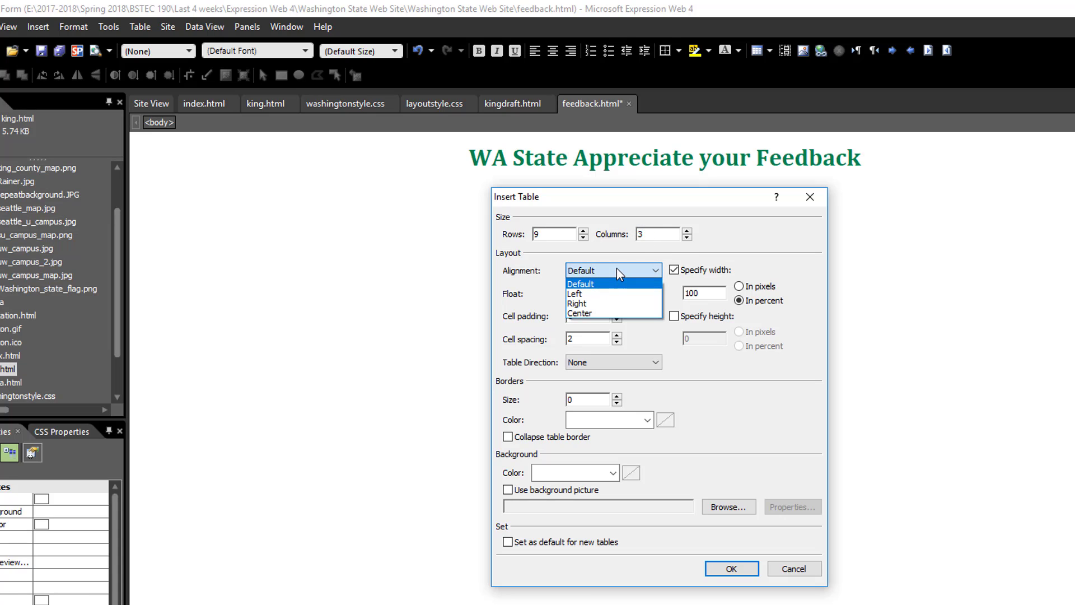
pyautogui.click(589, 313)
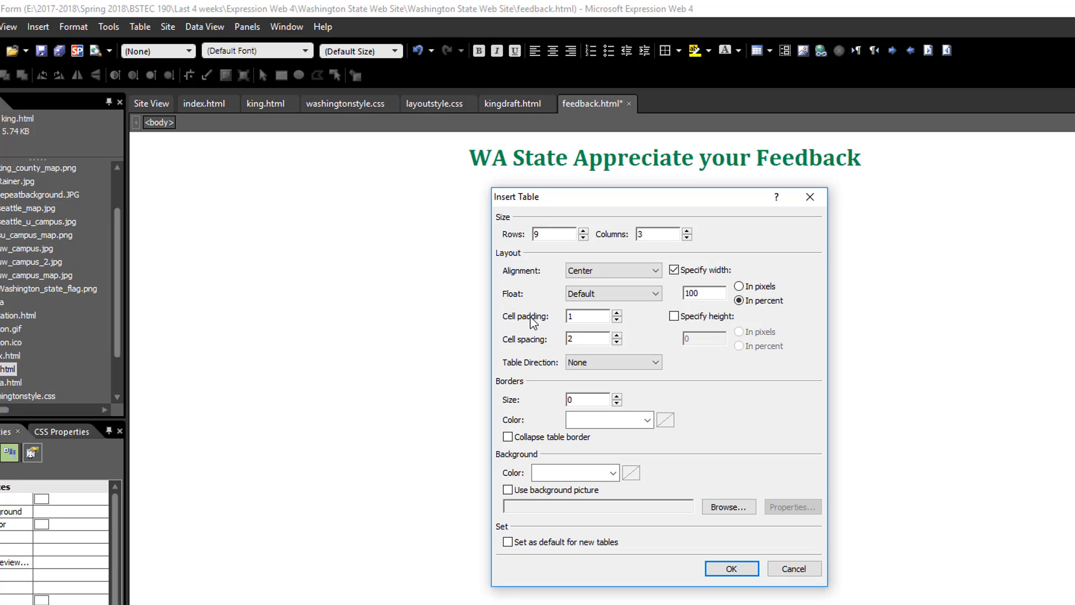
pyautogui.click(739, 287)
pyautogui.moveTo(721, 293); pyautogui.dragTo(671, 296)
pyautogui.write('600')
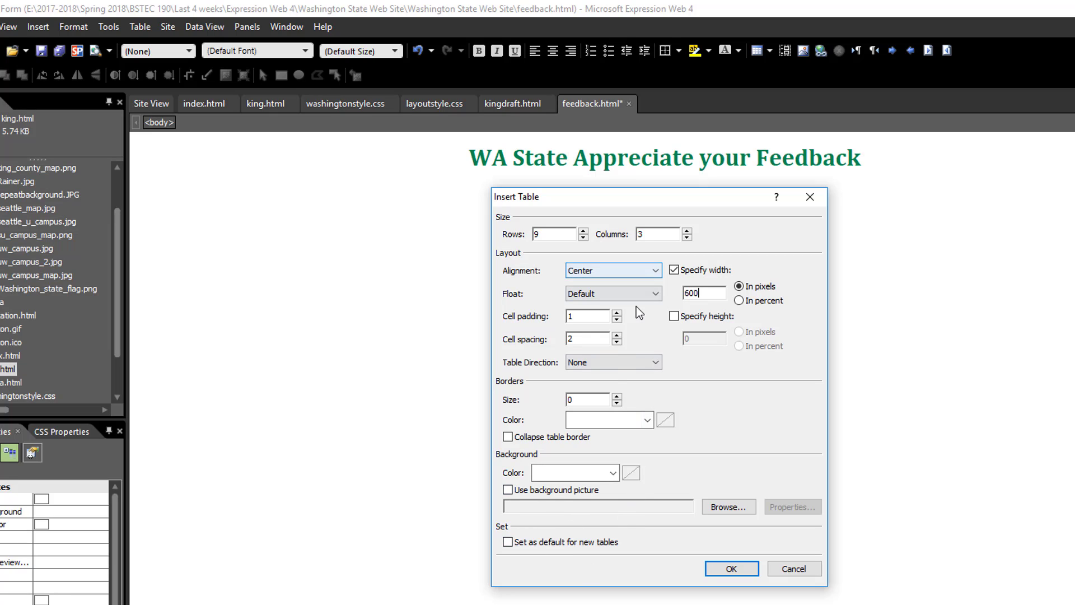
pyautogui.click(731, 569)
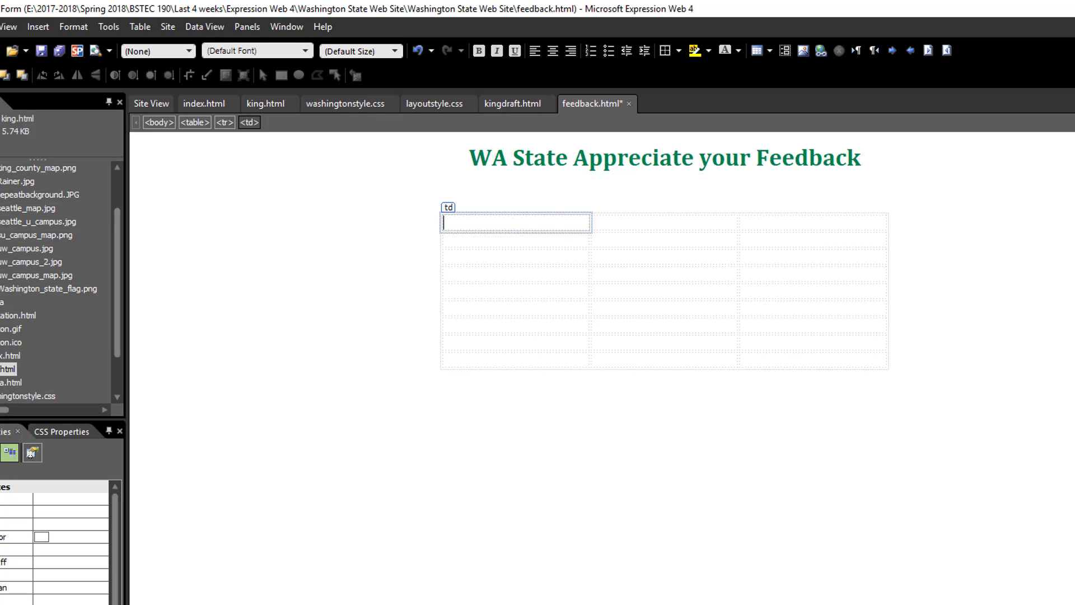
# Step: Set the id attribute of the whole table to FeedTable
pyautogui.click(197, 122)
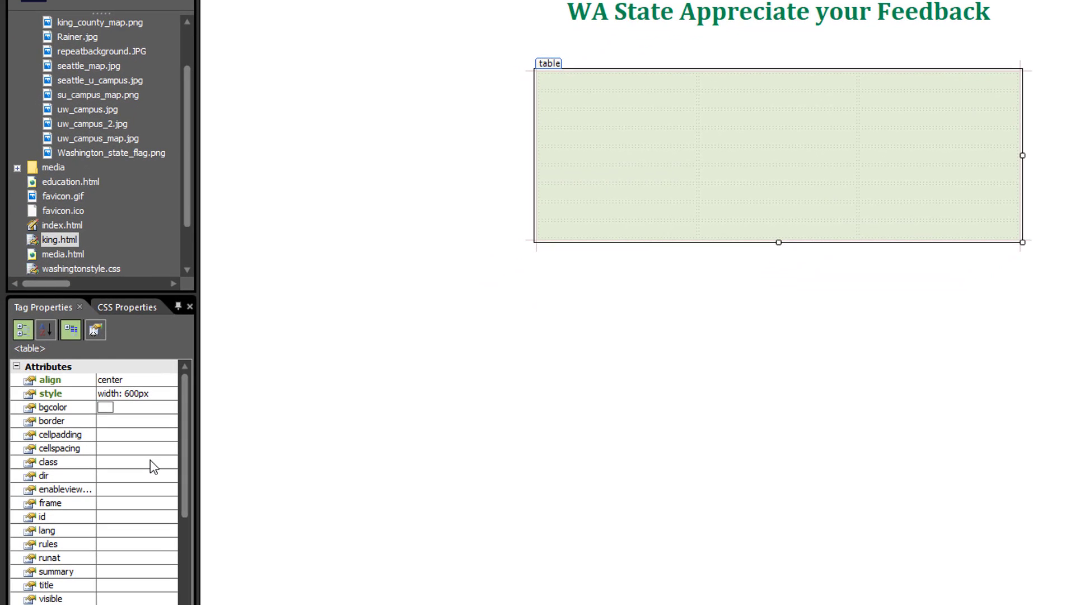
pyautogui.click(132, 515)
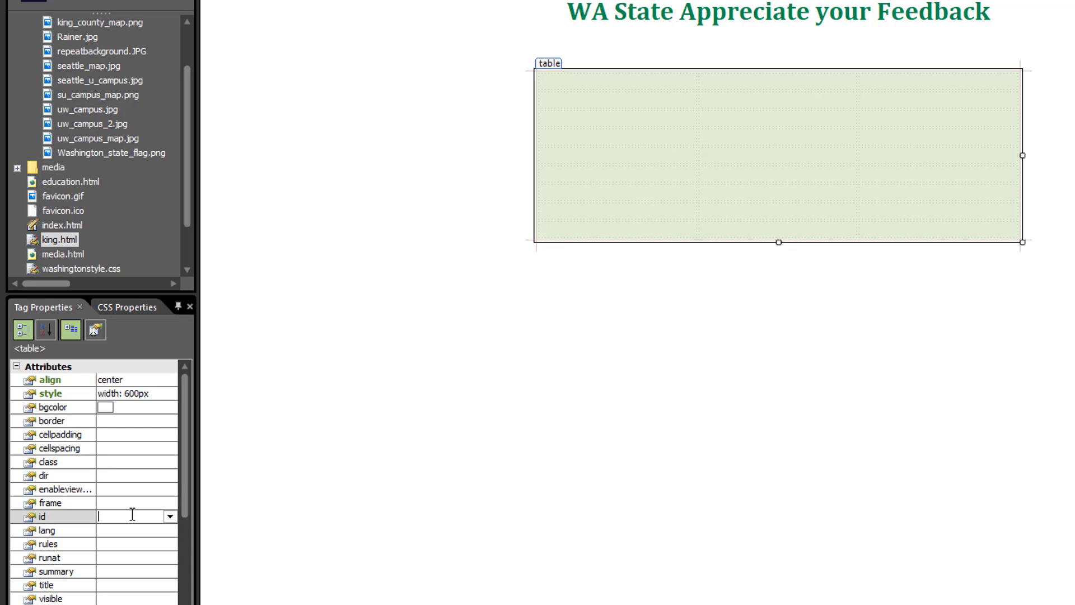
pyautogui.write('FeedTable')
pyautogui.press('Return')
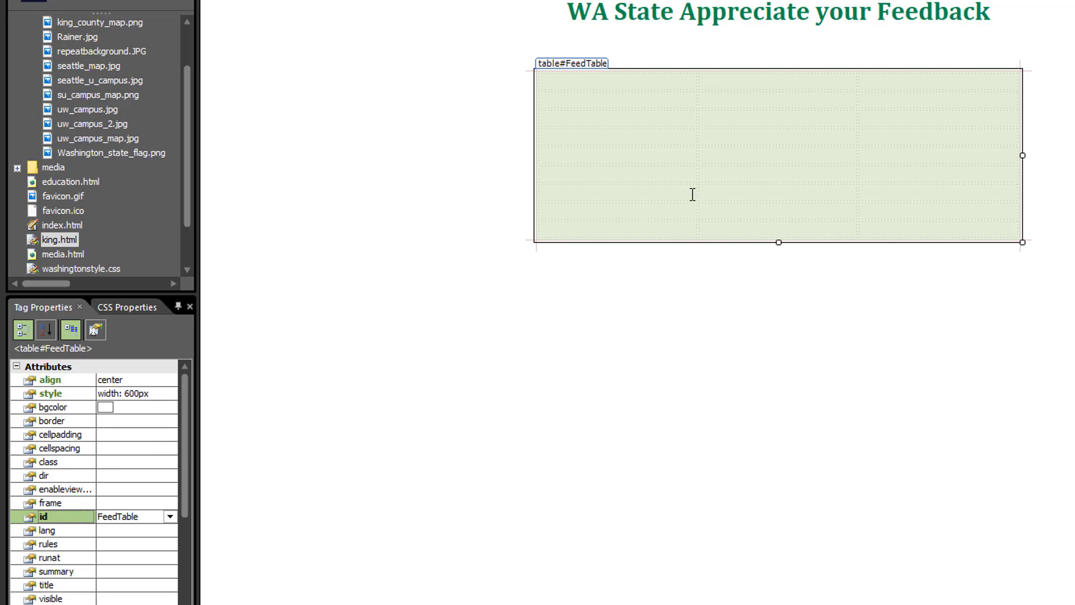
# Step: Delete the third column of the feedback table so that only two columns are left
pyautogui.click(960, 217)
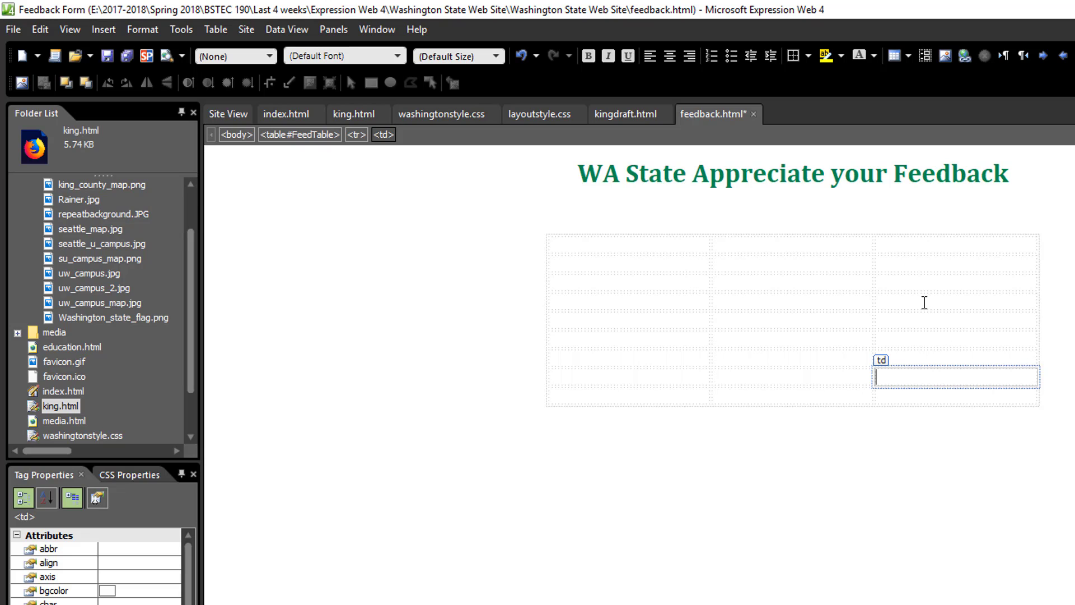
pyautogui.click(930, 241)
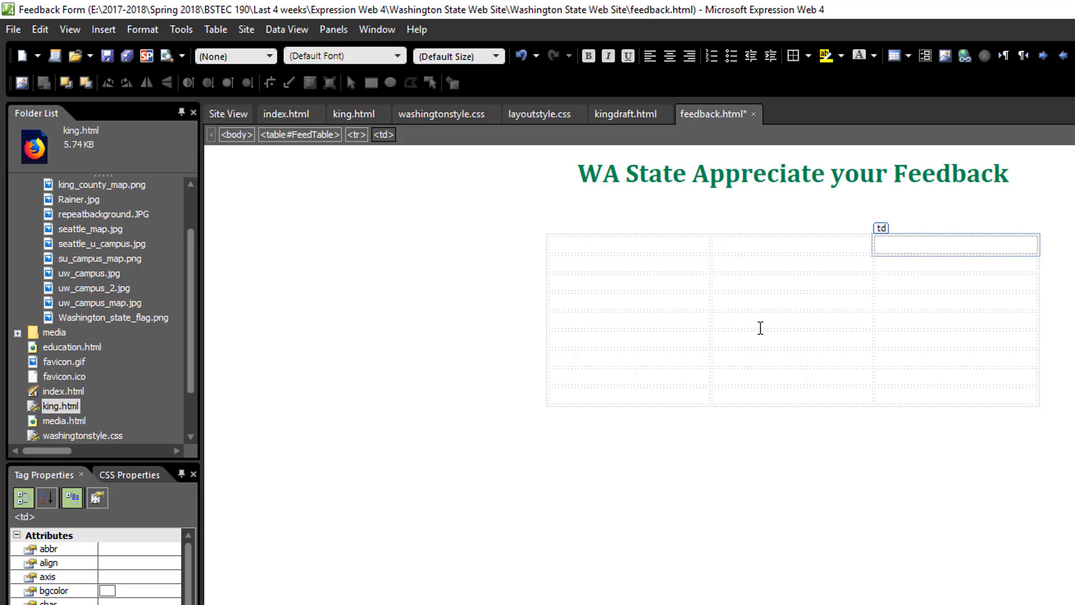
pyautogui.click(925, 232)
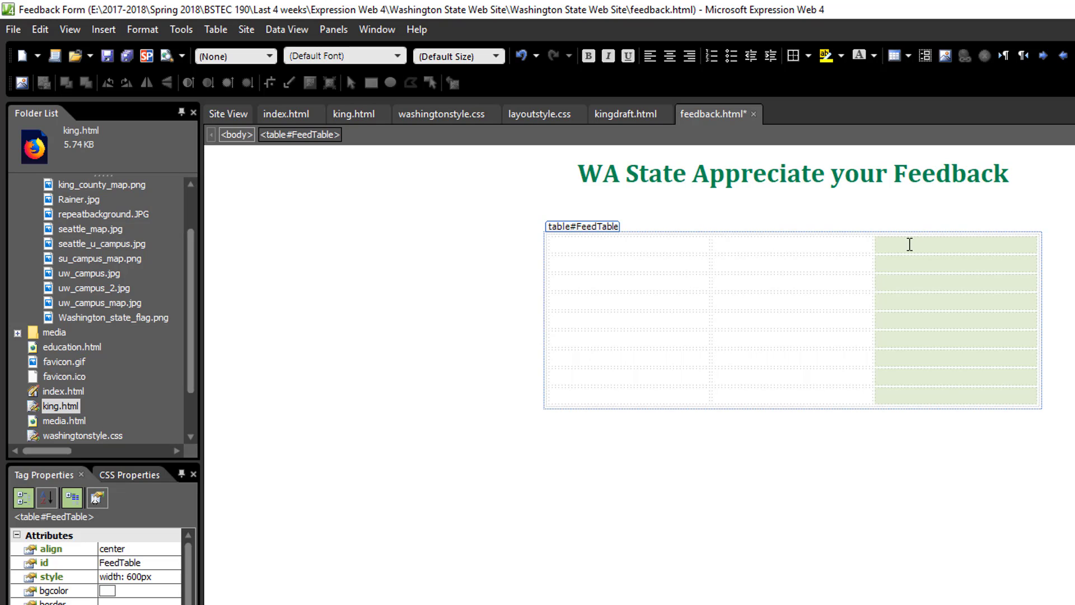
pyautogui.rightClick(914, 245)
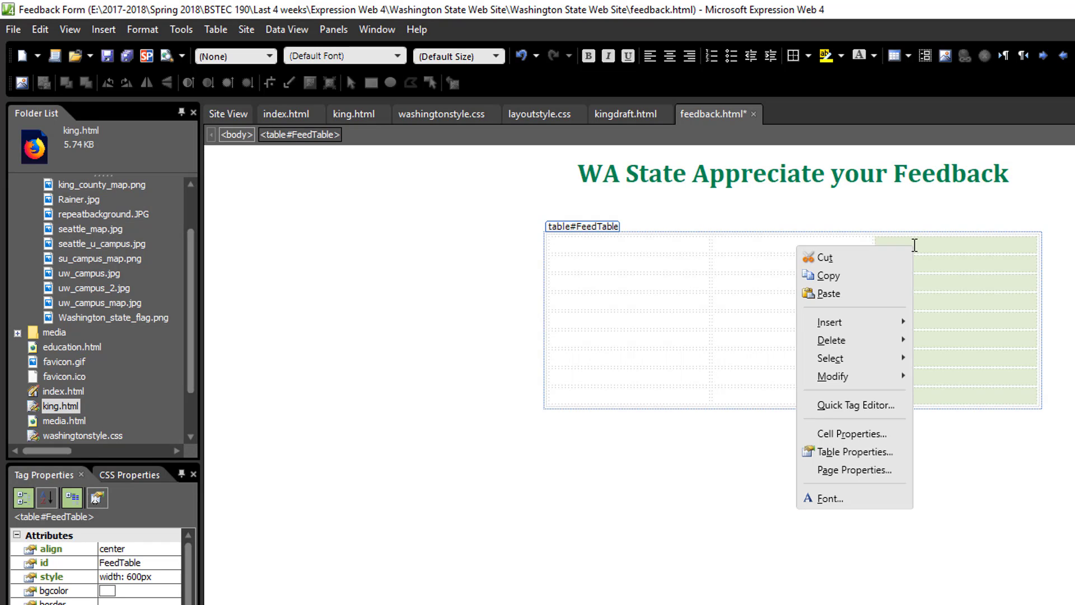
pyautogui.moveTo(871, 341)
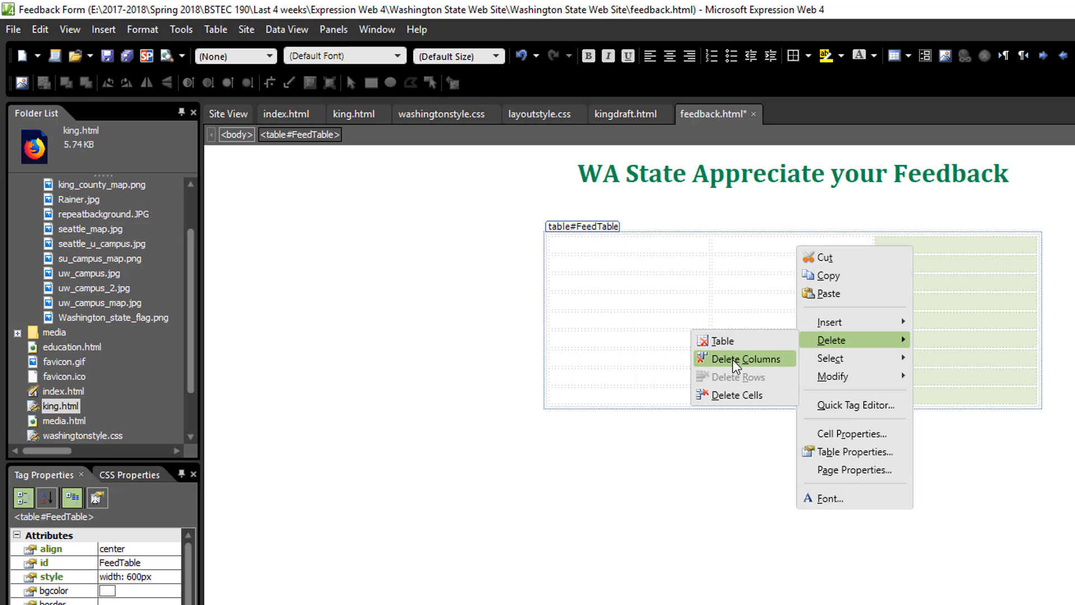
pyautogui.click(224, 32)
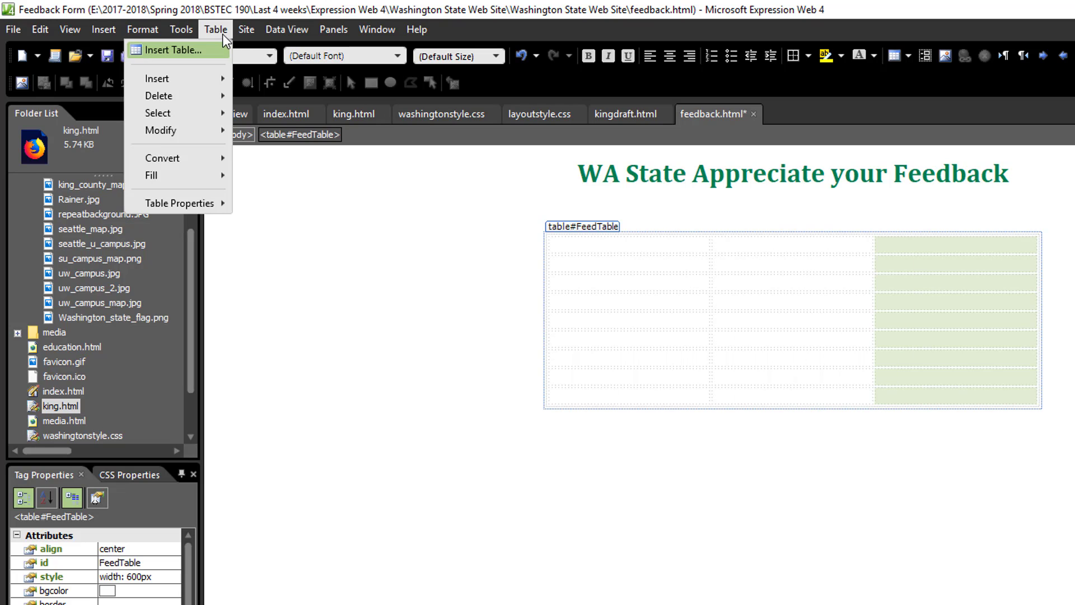
pyautogui.moveTo(196, 102)
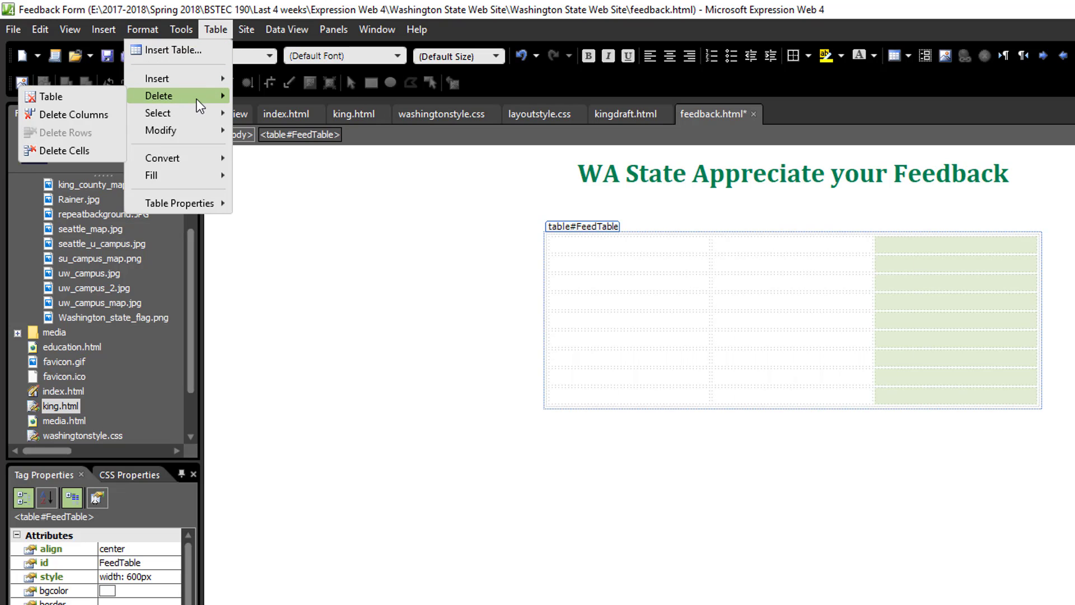
pyautogui.click(113, 120)
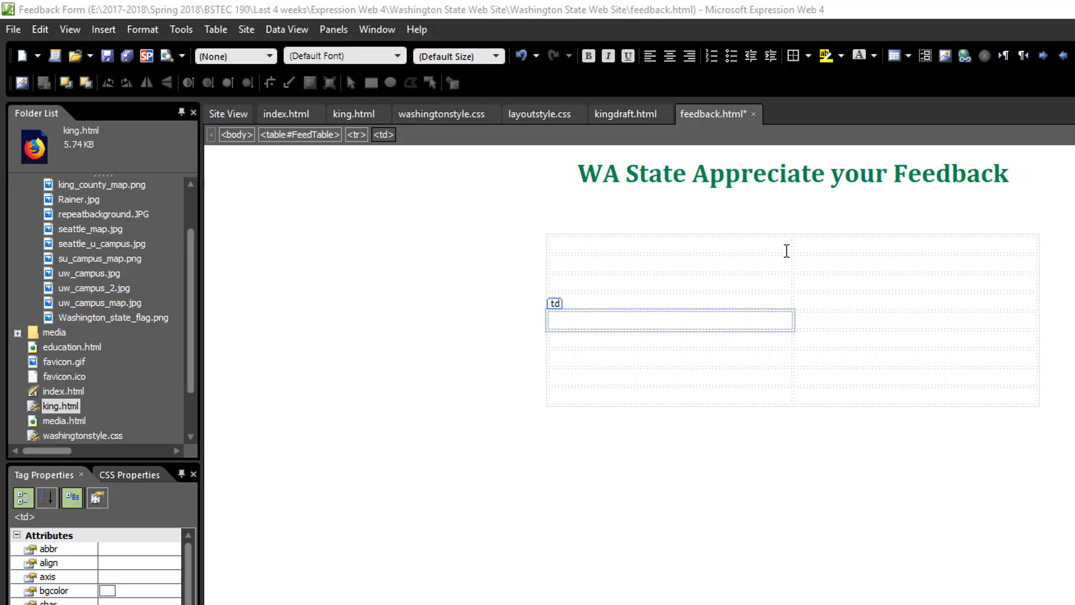
# Step: Narrow the table's first column to about 196 pixels and inspect its width in the cell properties without changing them
pyautogui.moveTo(793, 243)
pyautogui.mouseDown()
pyautogui.moveTo(698, 240)
pyautogui.moveTo(711, 243)
pyautogui.mouseUp()
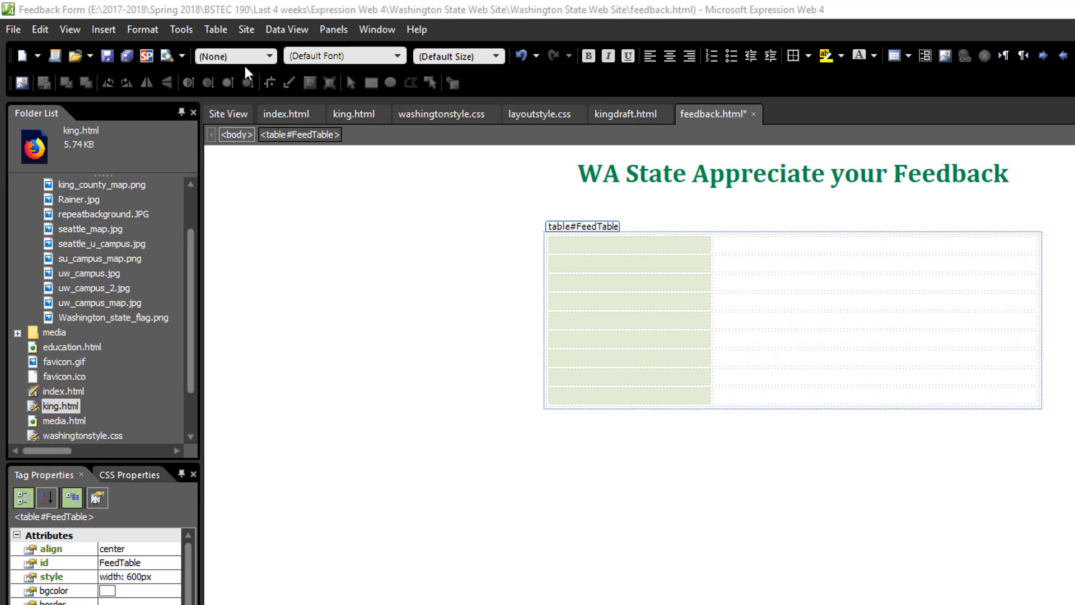
pyautogui.click(222, 31)
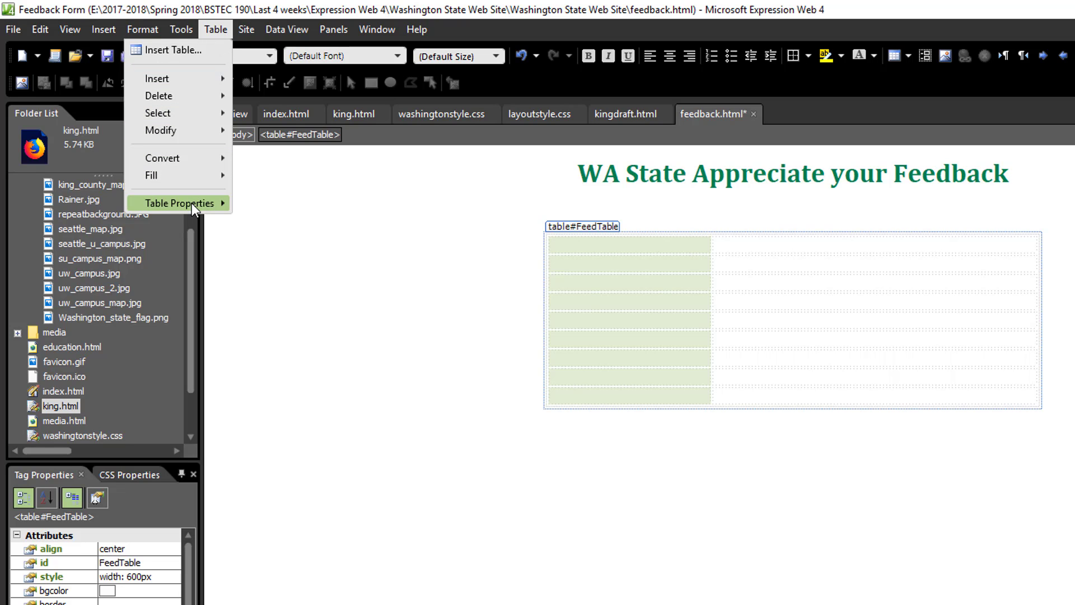
pyautogui.moveTo(191, 203)
pyautogui.click(65, 220)
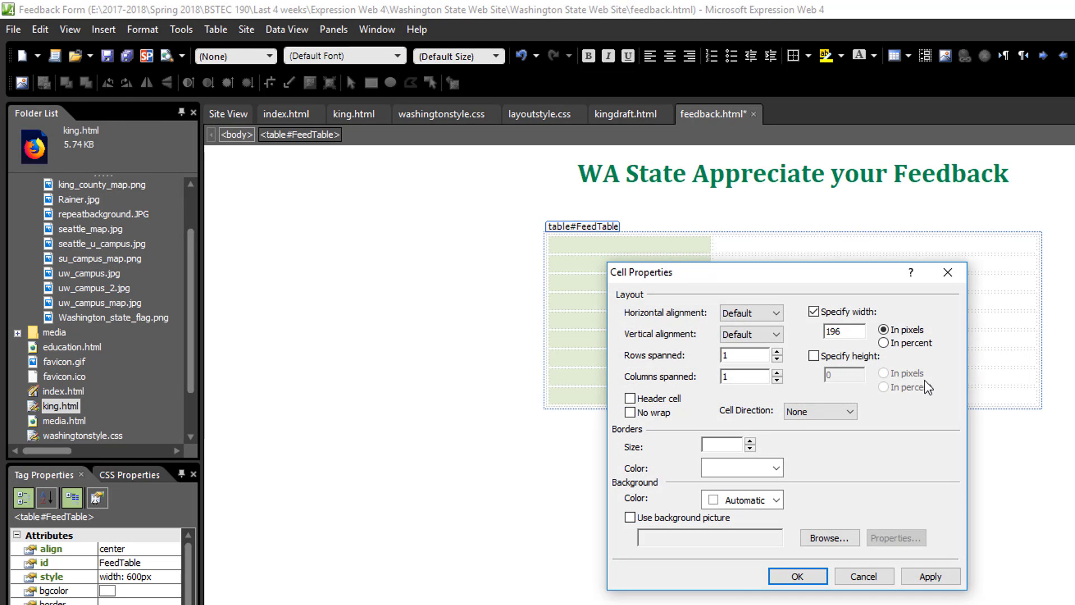
pyautogui.click(863, 577)
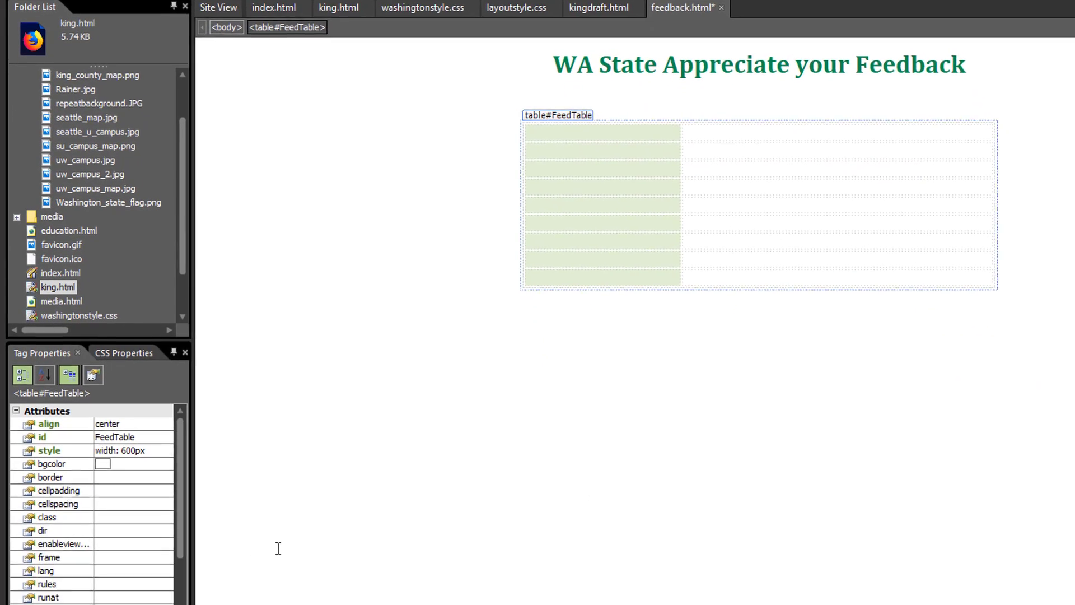
# Step: Set the width in the style attribute of the first column's top cell to 200 and check the cell below it
pyautogui.click(550, 113)
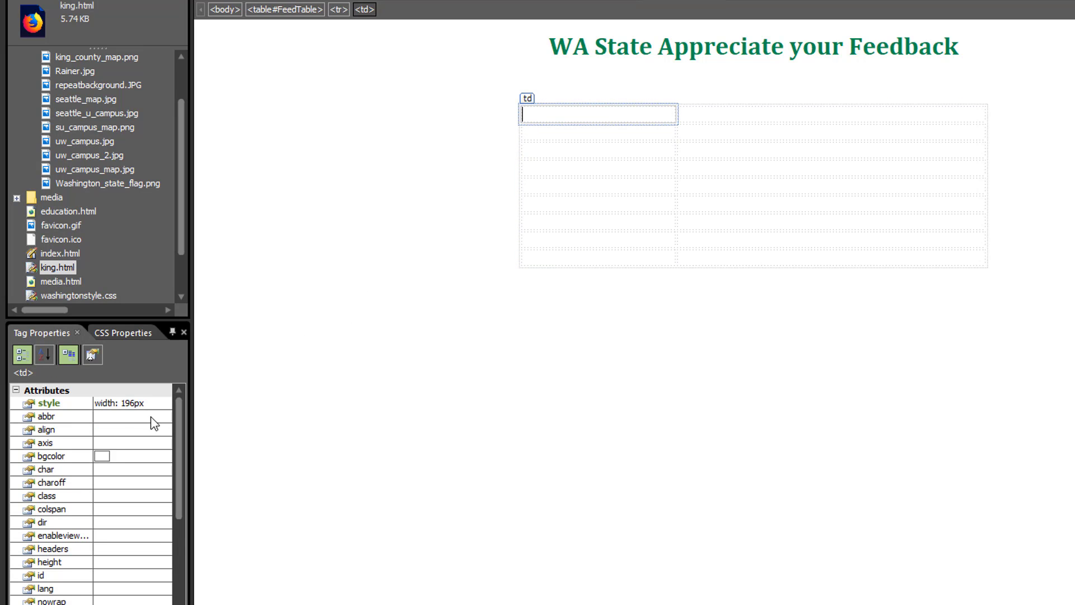
pyautogui.click(134, 404)
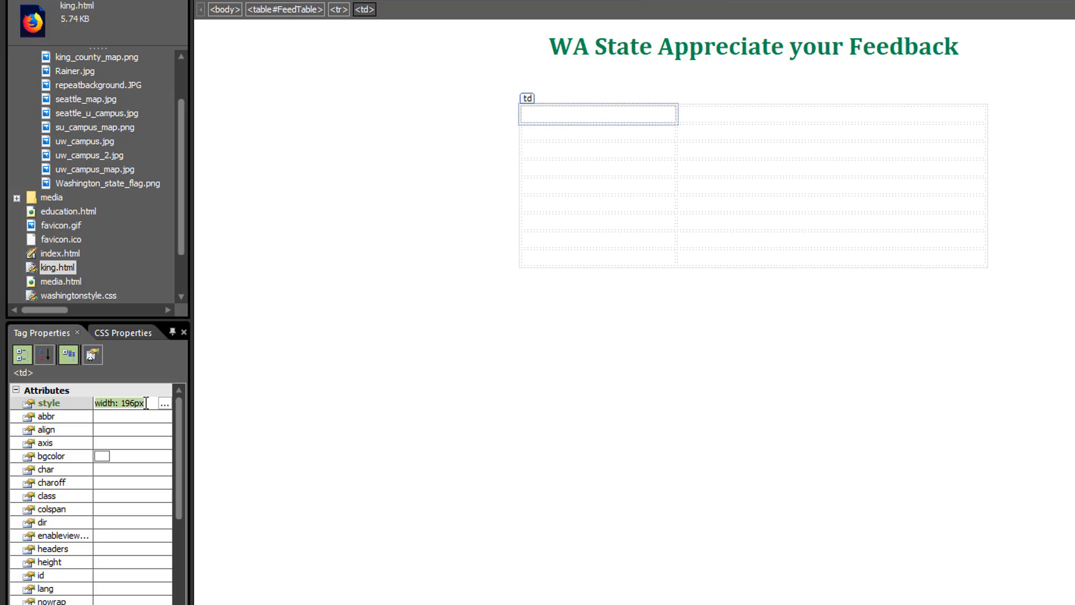
pyautogui.moveTo(121, 403); pyautogui.dragTo(157, 401)
pyautogui.write('200')
pyautogui.press('Return')
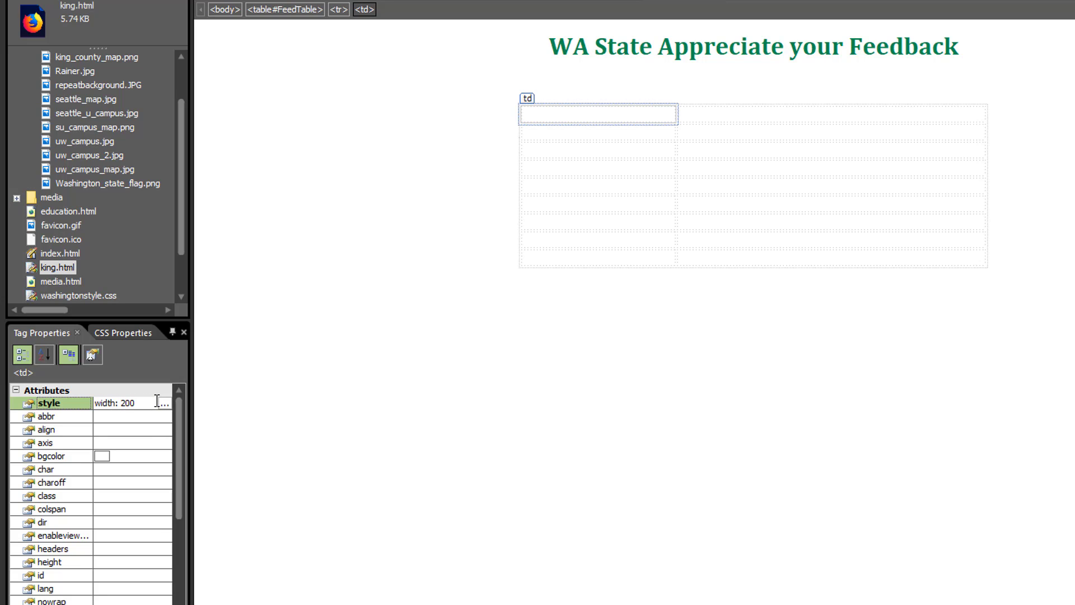
pyautogui.click(586, 100)
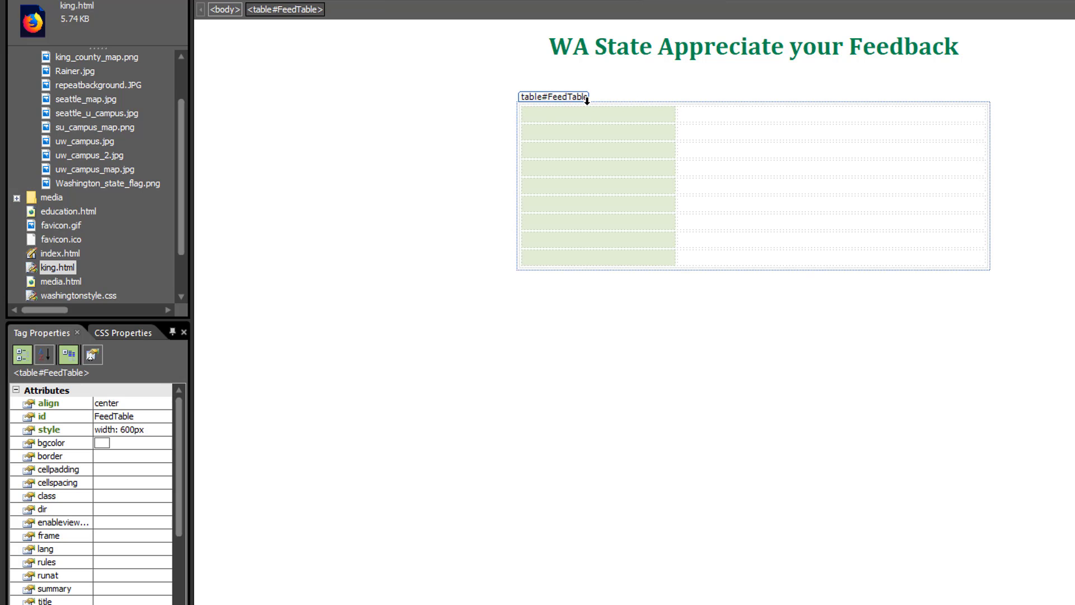
pyautogui.click(584, 132)
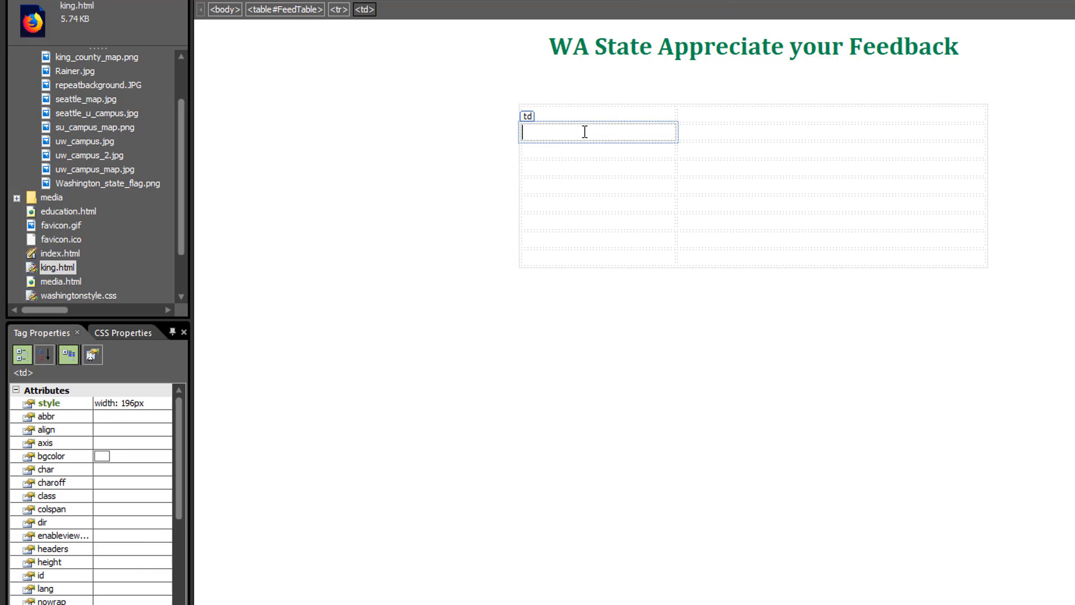